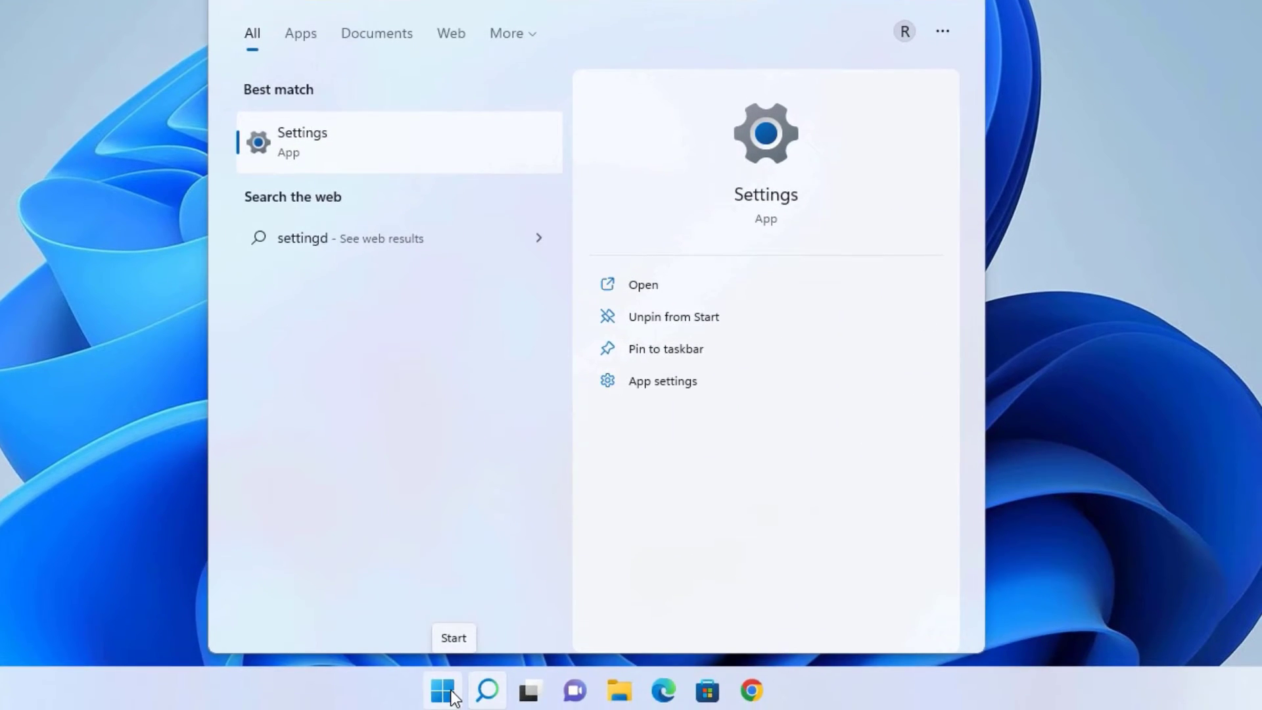
Open Settings from the Start context menu and go to the System › Recovery page
{"action": "right_click", "coordinate": [452, 696]}
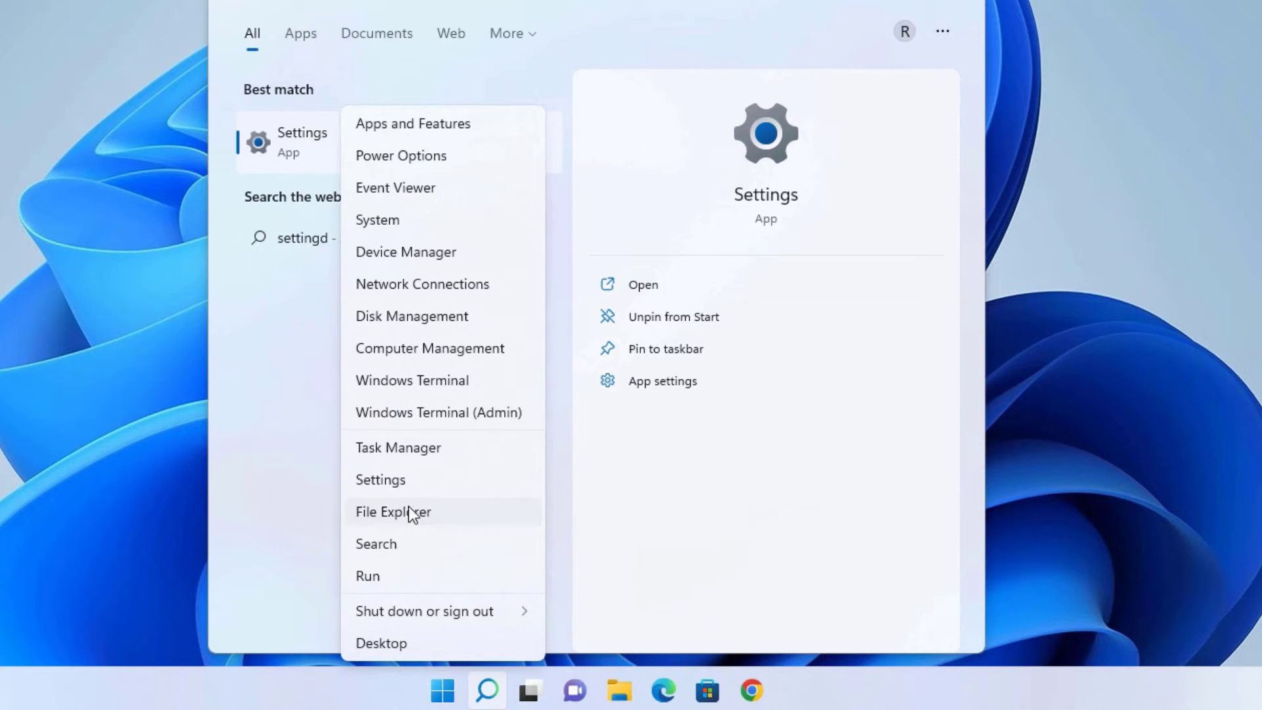
{"action": "left_click", "coordinate": [380, 480]}
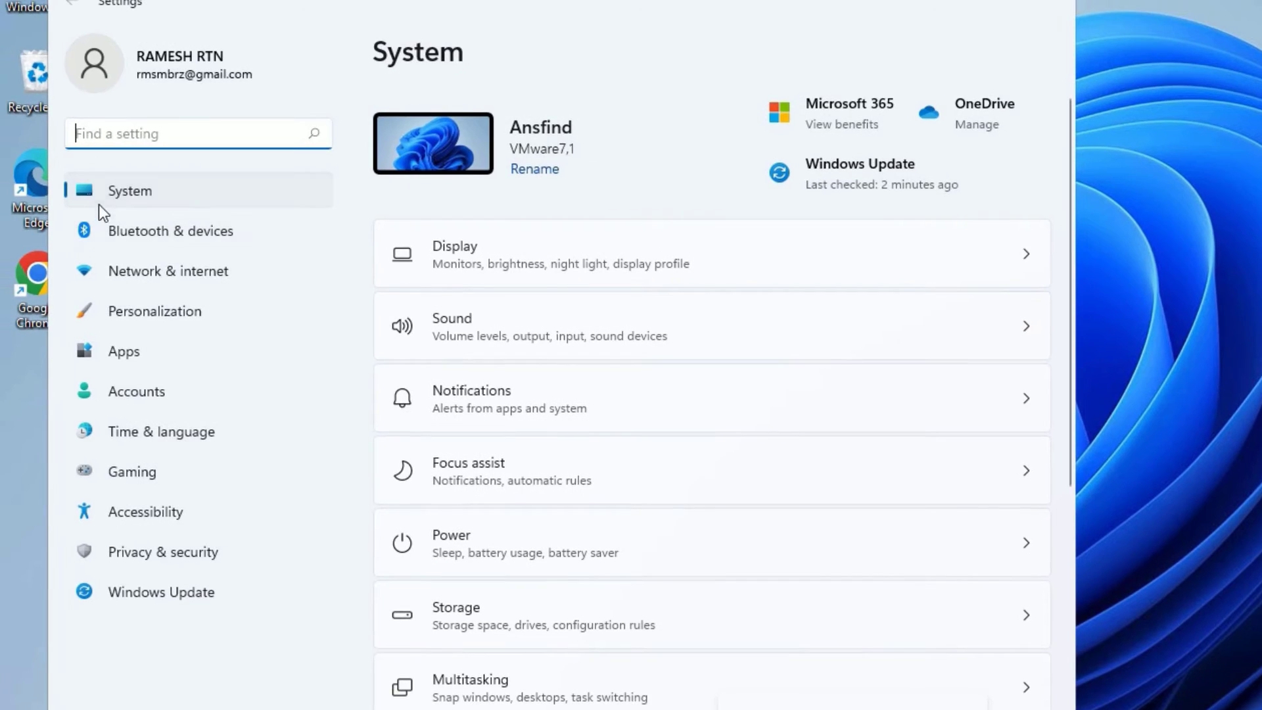
{"action": "left_click", "coordinate": [107, 196]}
{"action": "scroll", "coordinate": [515, 549], "scroll_direction": "down", "scroll_amount": 3}
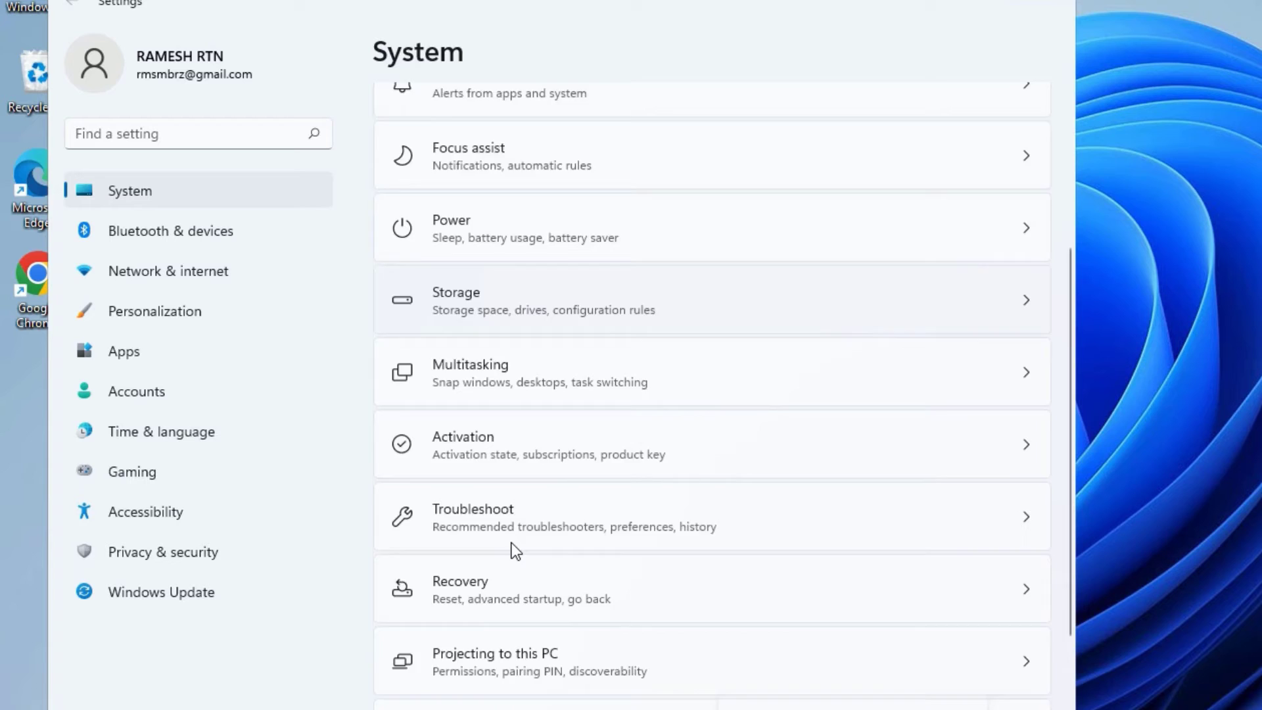
{"action": "scroll", "coordinate": [515, 551], "scroll_direction": "down", "scroll_amount": 2}
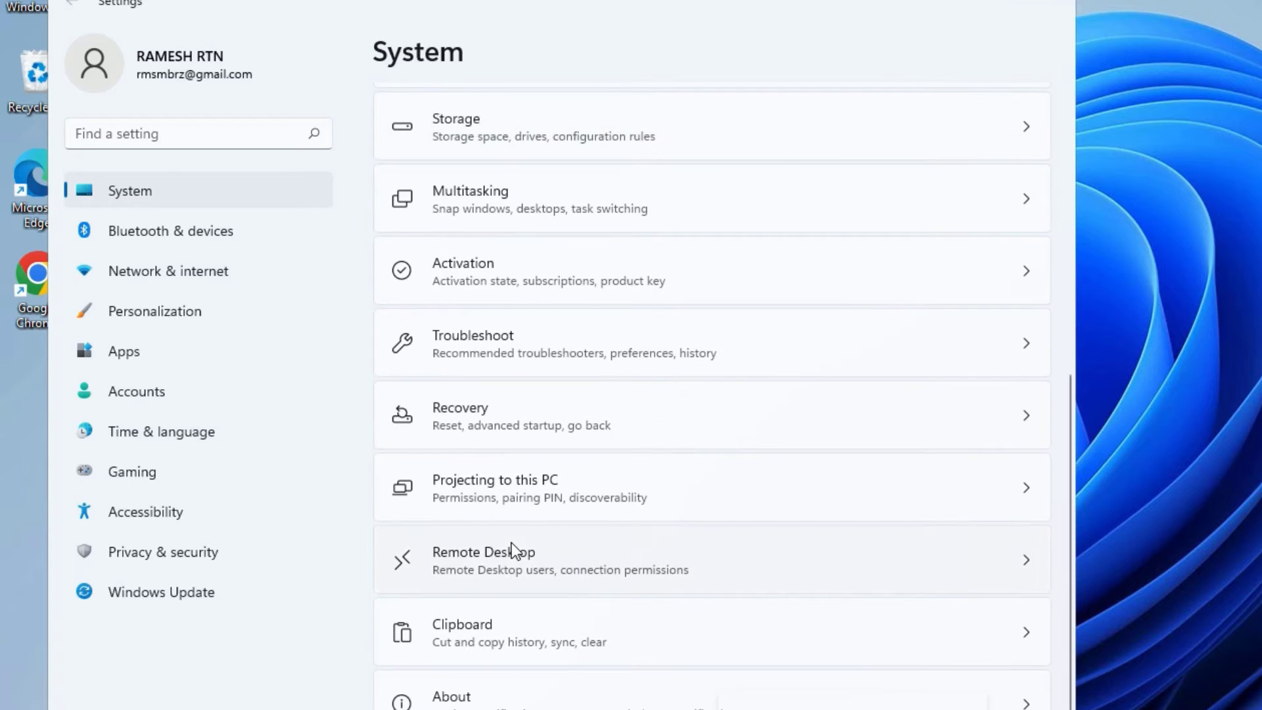
{"action": "left_click", "coordinate": [483, 425]}
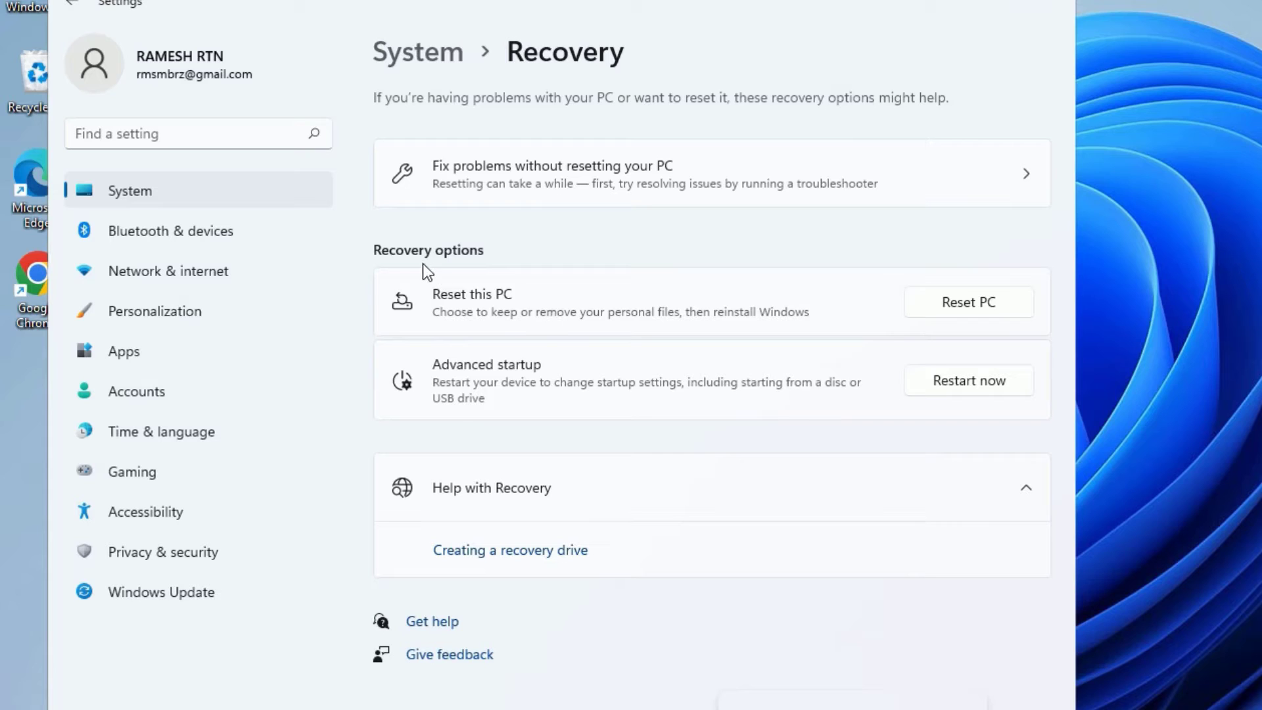
{"action": "left_click", "coordinate": [971, 306]}
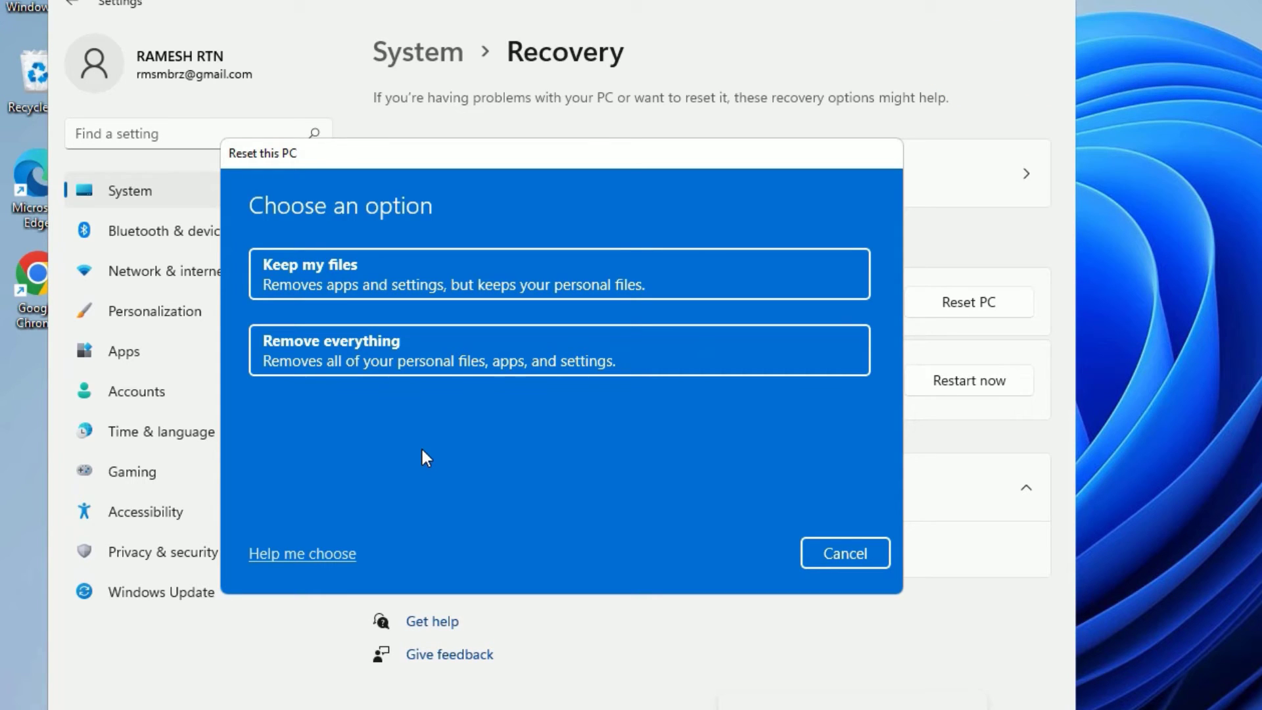
{"action": "left_click", "coordinate": [845, 559]}
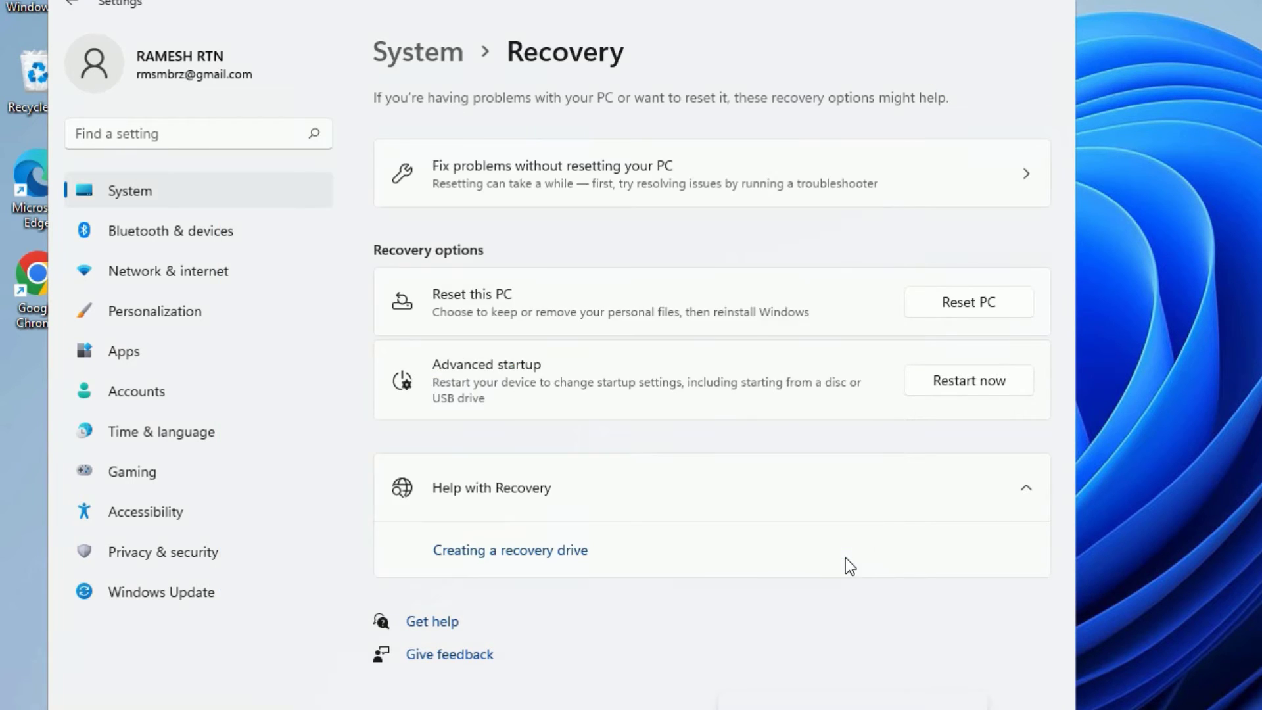
Close Settings and bring up the Start context menu's power options
{"action": "left_click", "coordinate": [1053, 5]}
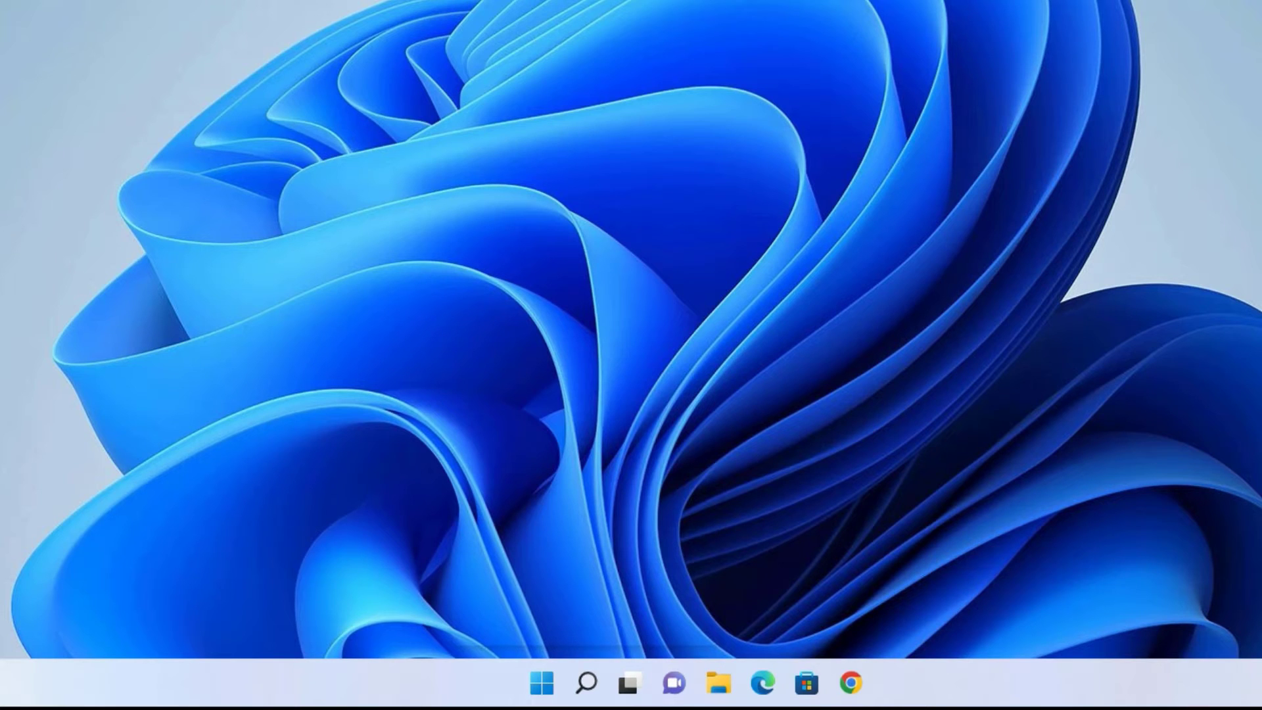
{"action": "right_click", "coordinate": [535, 693]}
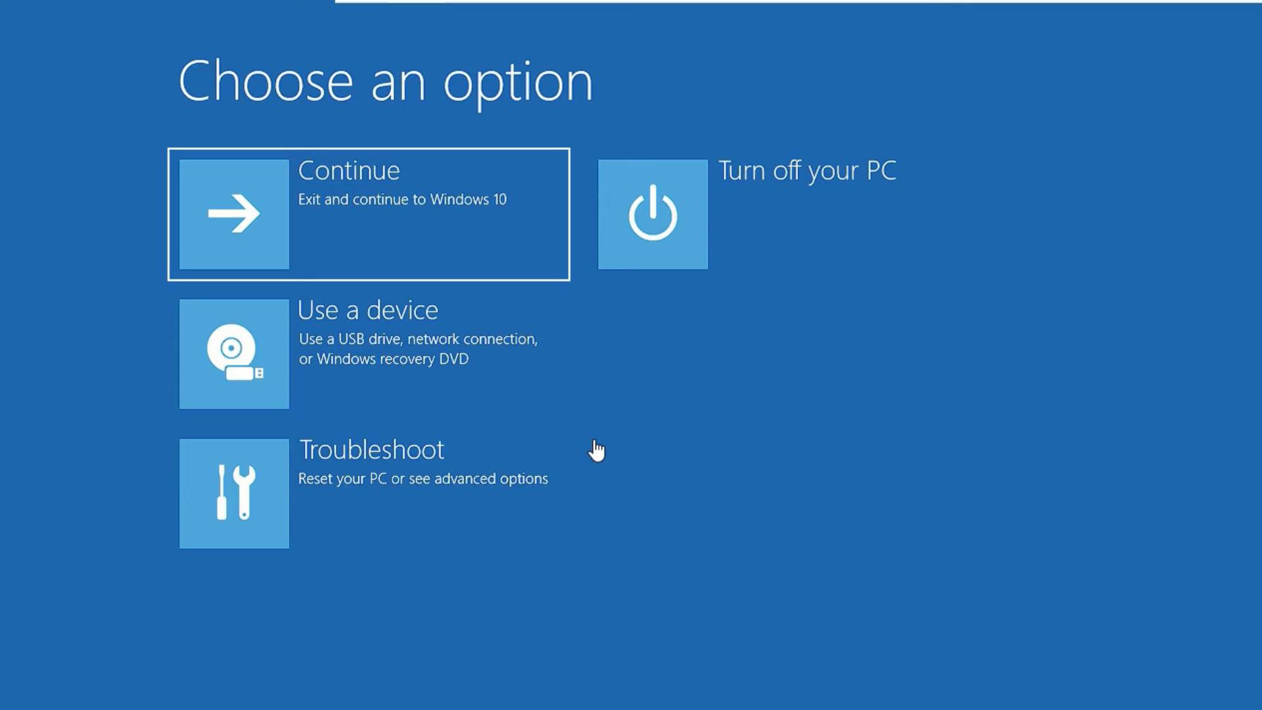
Choose Troubleshoot › Reset this PC with Keep my files, sign in, and select Local reinstall
{"action": "left_click", "coordinate": [341, 508]}
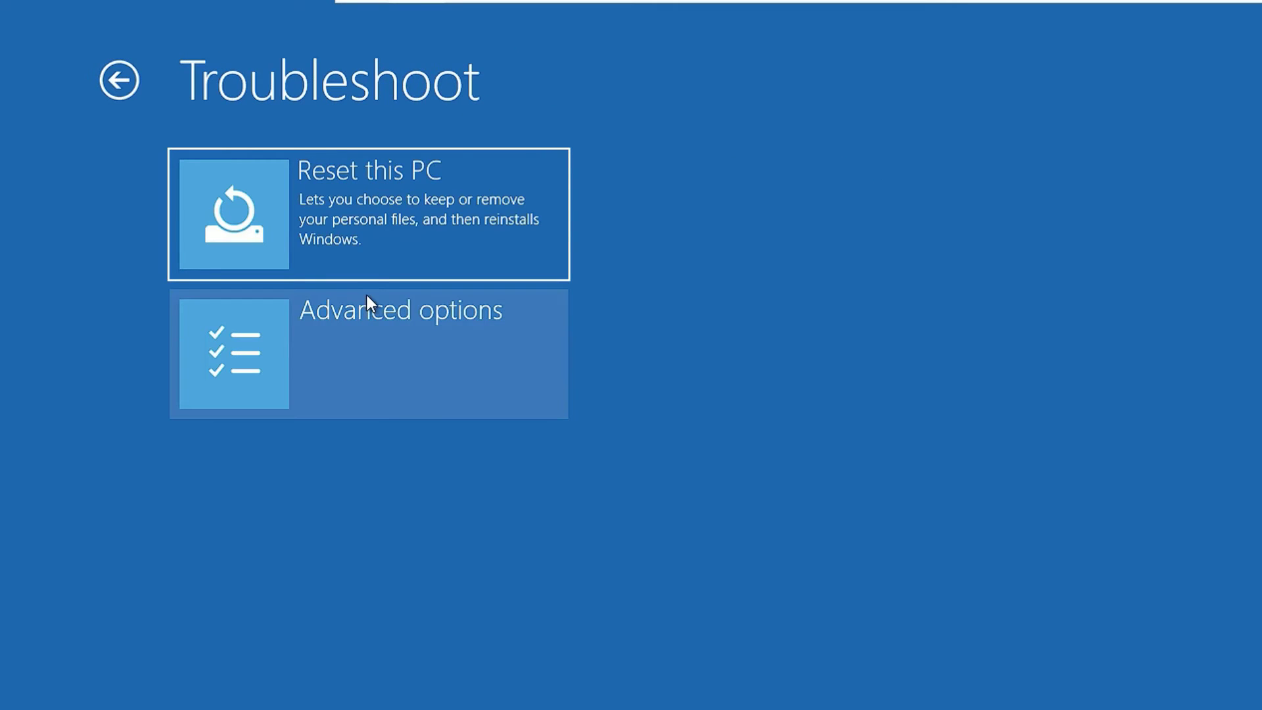
{"action": "left_click", "coordinate": [342, 228]}
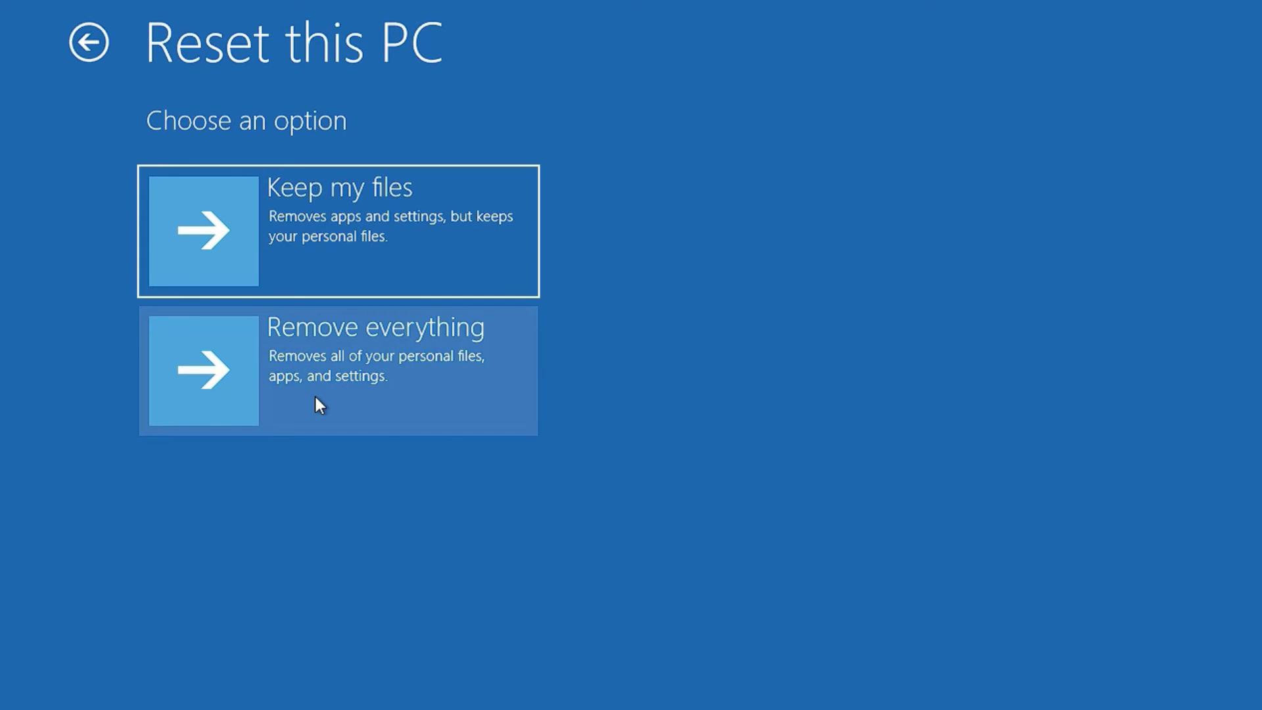
{"action": "left_click", "coordinate": [350, 224]}
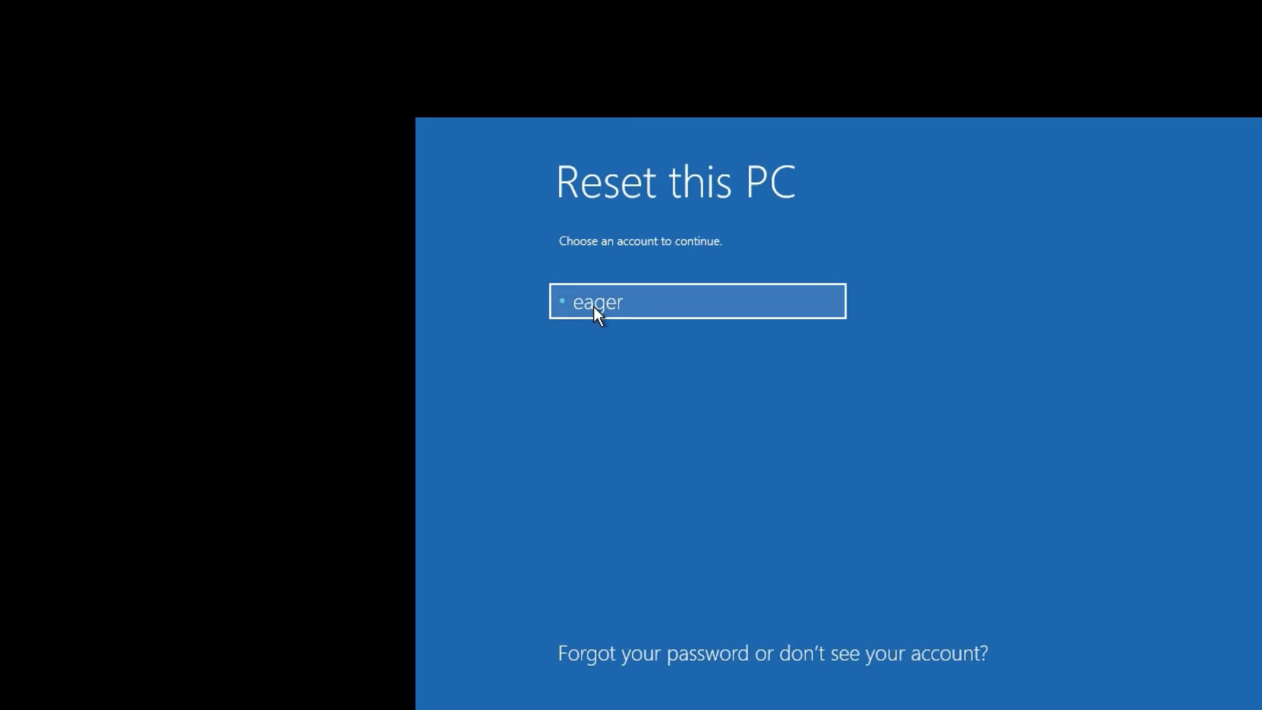
{"action": "left_click", "coordinate": [593, 307]}
{"action": "key", "text": "Return"}
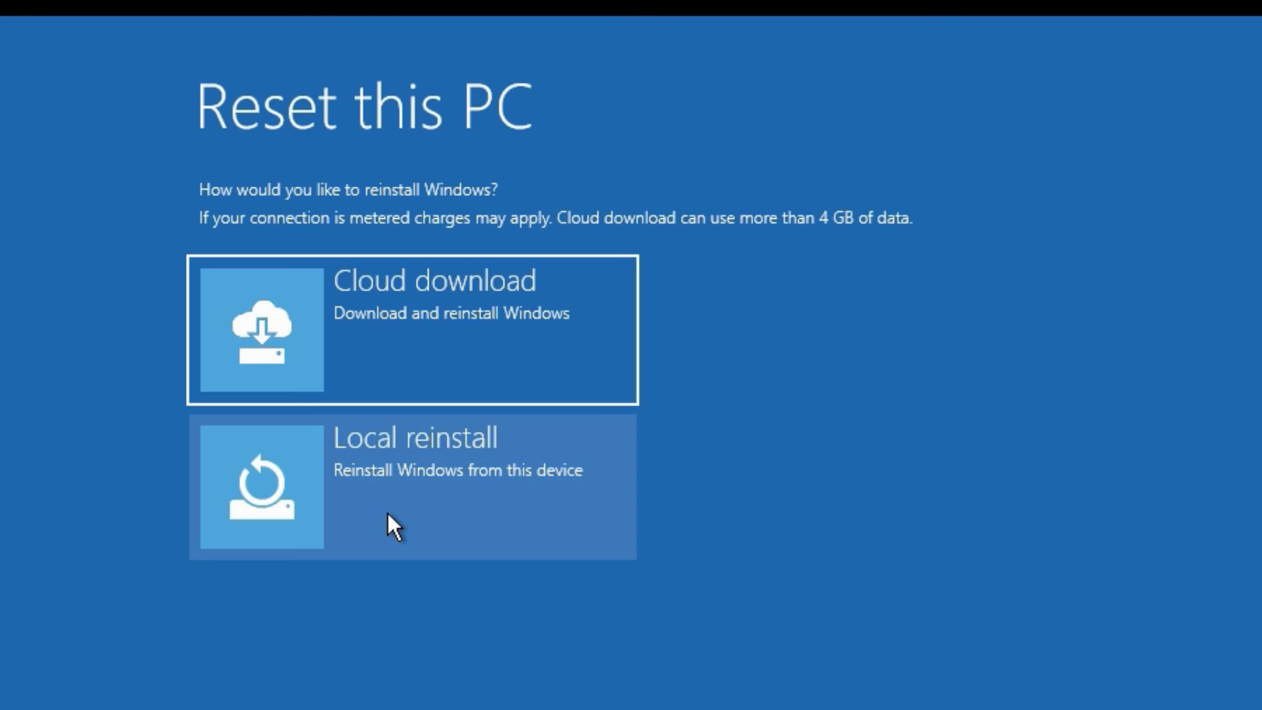
{"action": "left_click", "coordinate": [396, 494]}
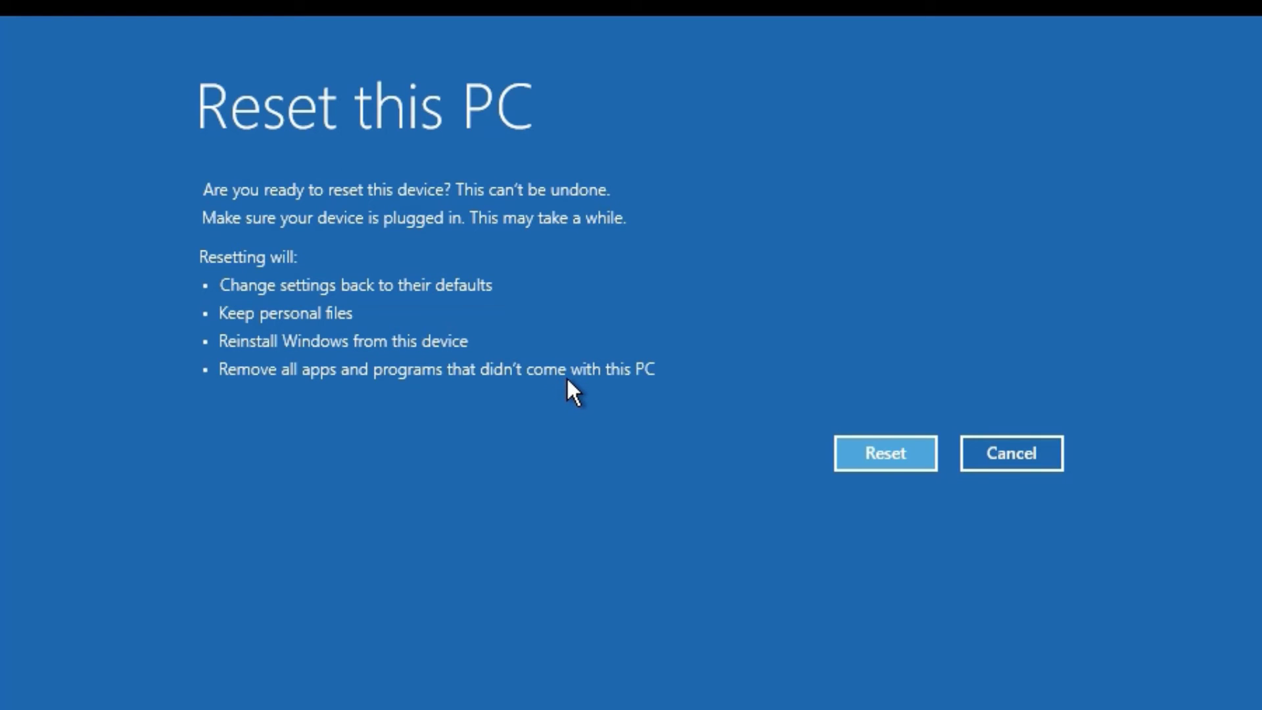
Confirm the keep-files, local-reinstall reset so the PC begins resetting
{"action": "left_click", "coordinate": [854, 450]}
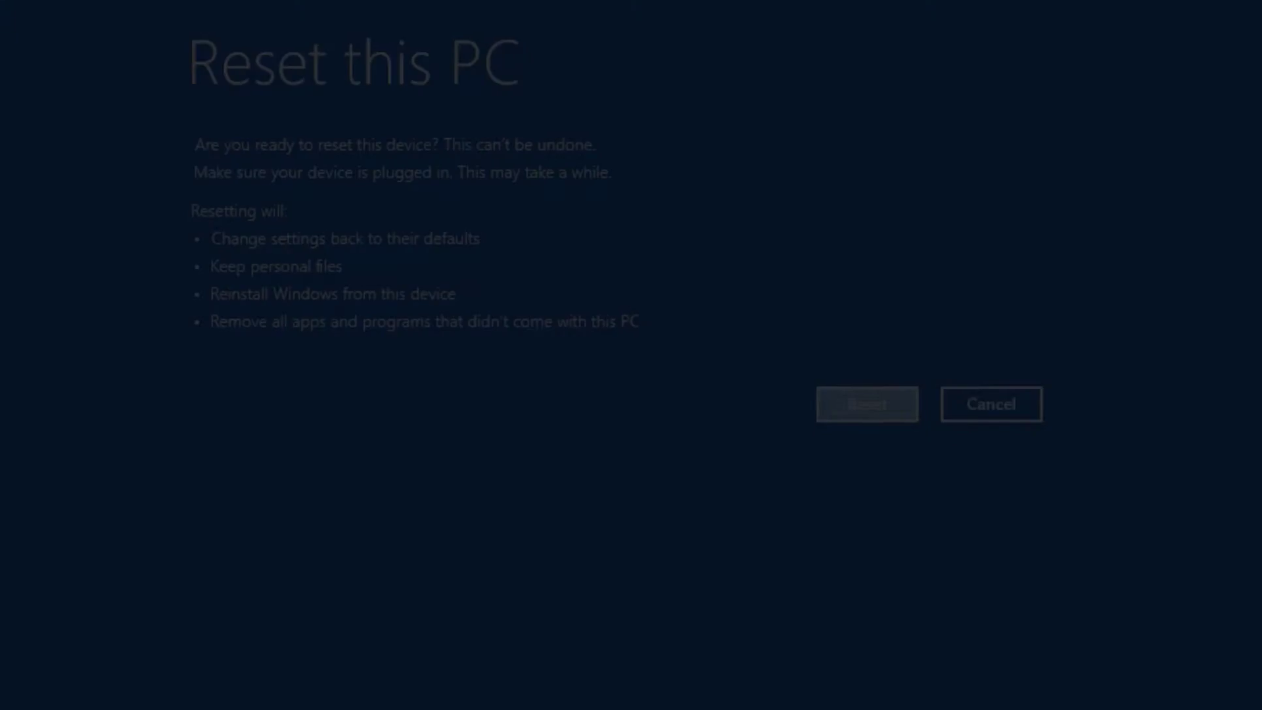